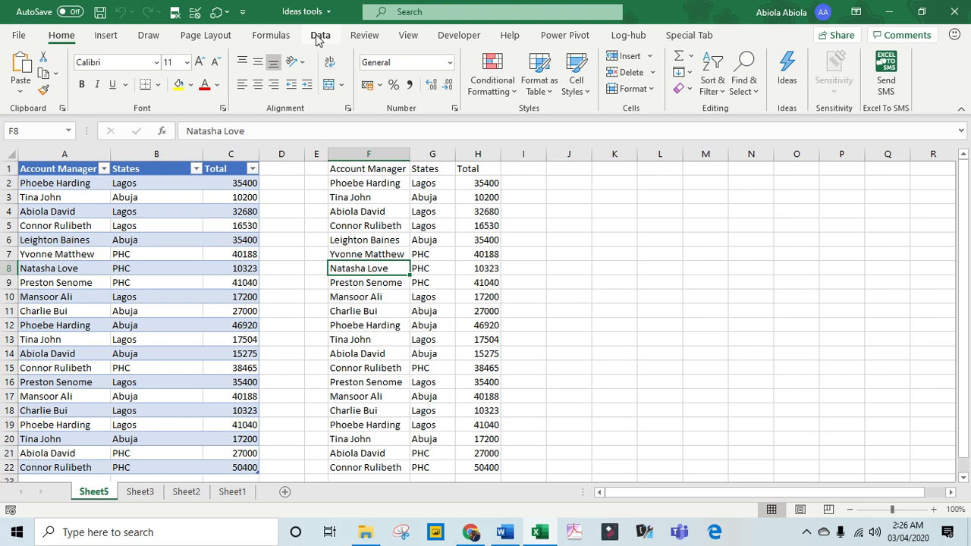
Look through the workbook's other sheets, ending on Sheet1, and view the SharePoint site's Documents library in Chrome.
left_click(182, 491)
left_click(144, 491)
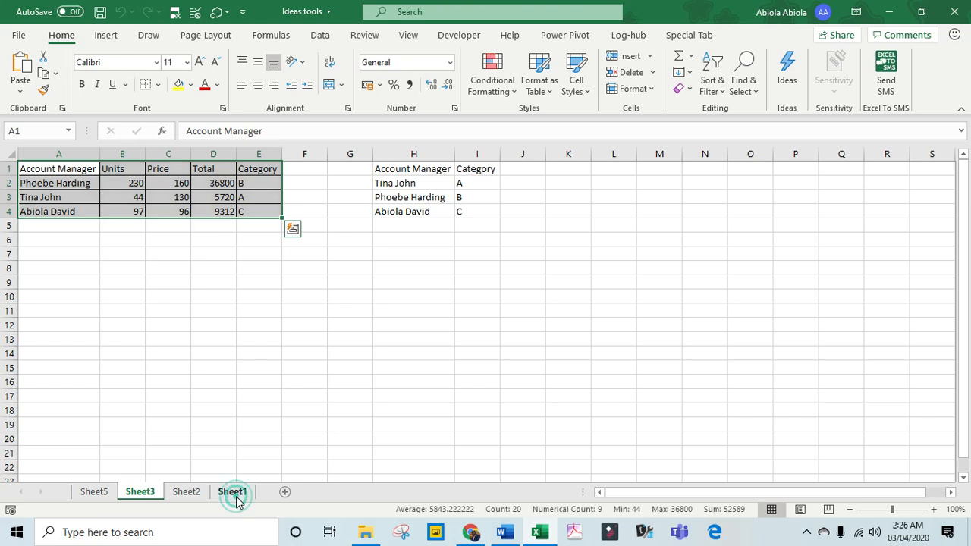
left_click(236, 496)
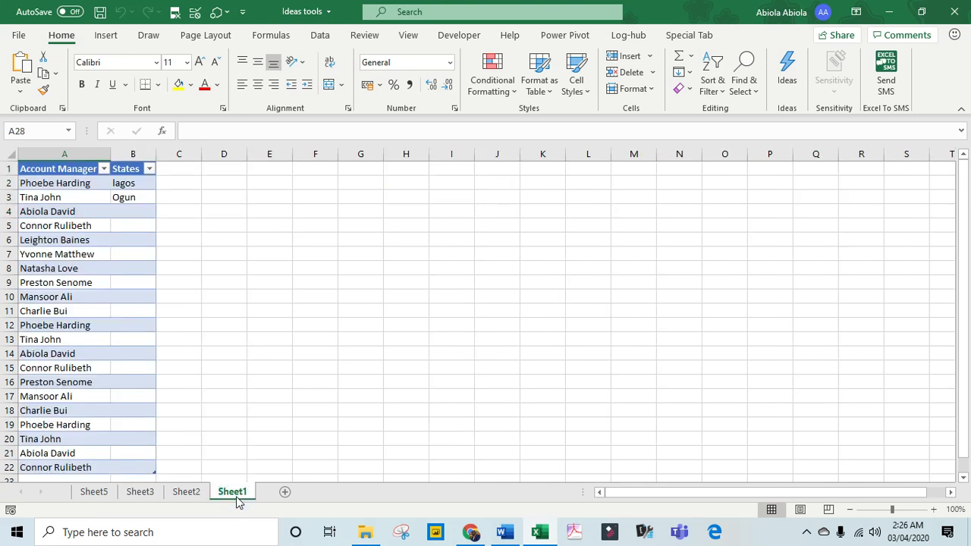
left_click(471, 533)
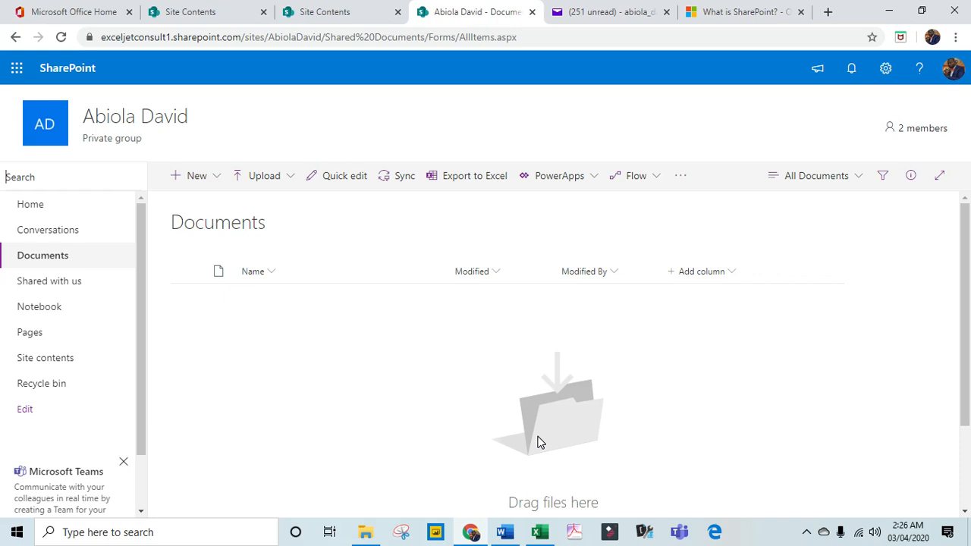
Switch to Excel and save the workbook as Ideas tools in the Documents folder of the frequently used SharePoint site.
key("alt+Tab")
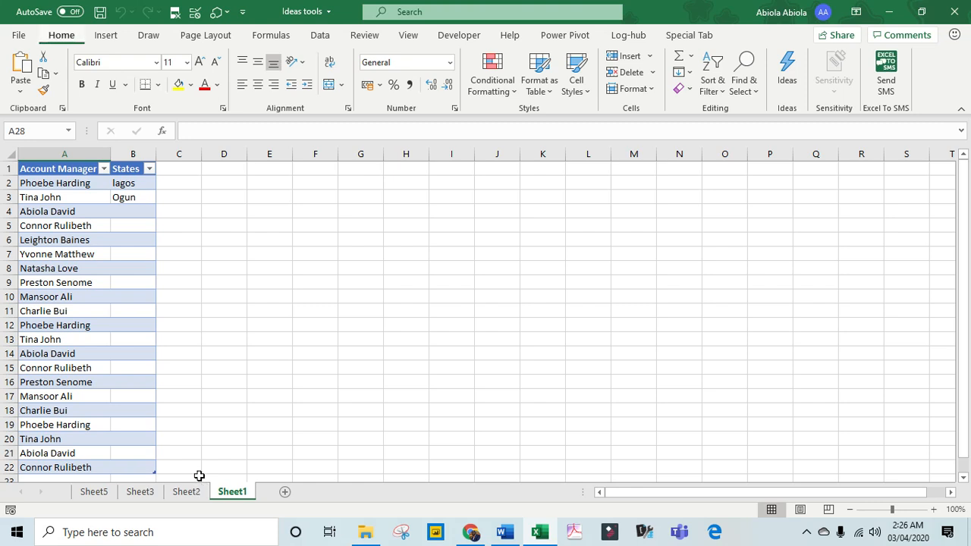
key("alt+f")
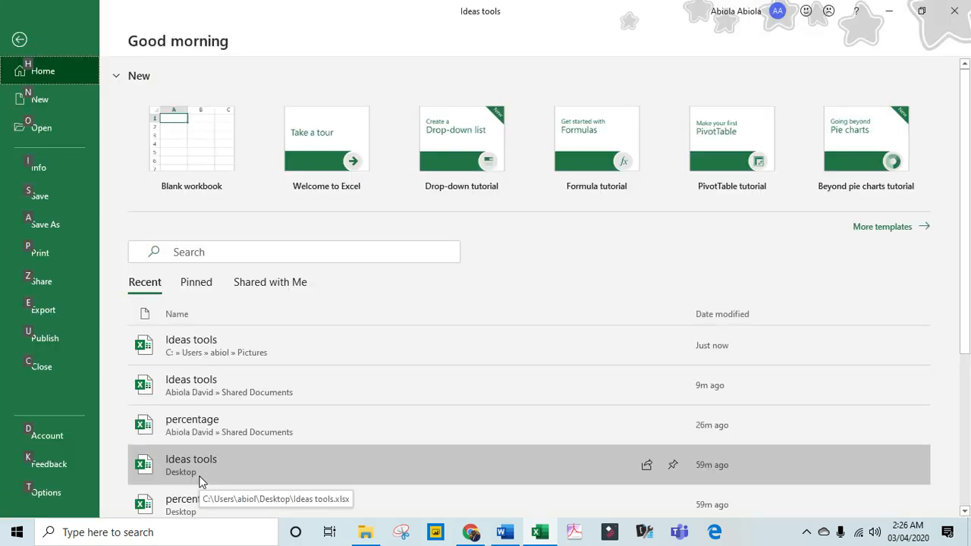
key("a")
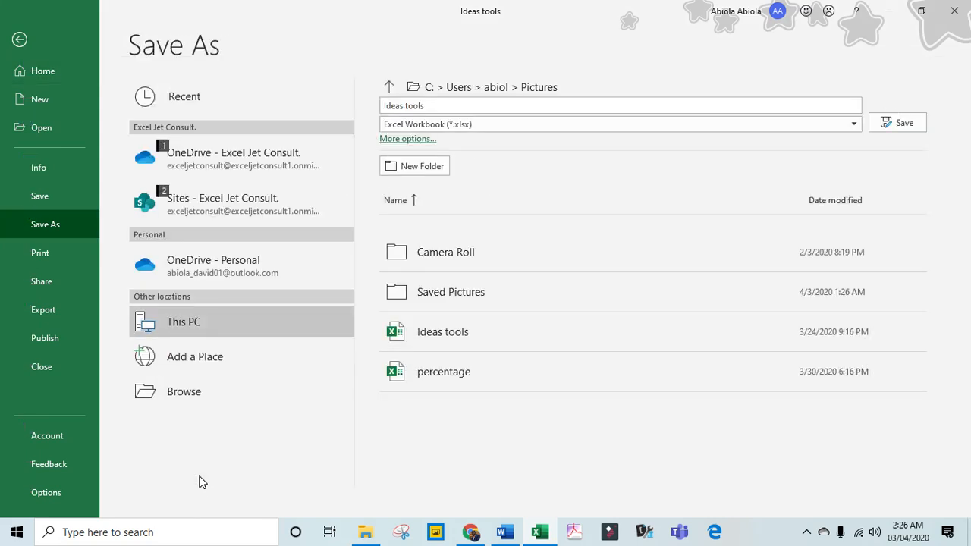
key("s")
key("2")
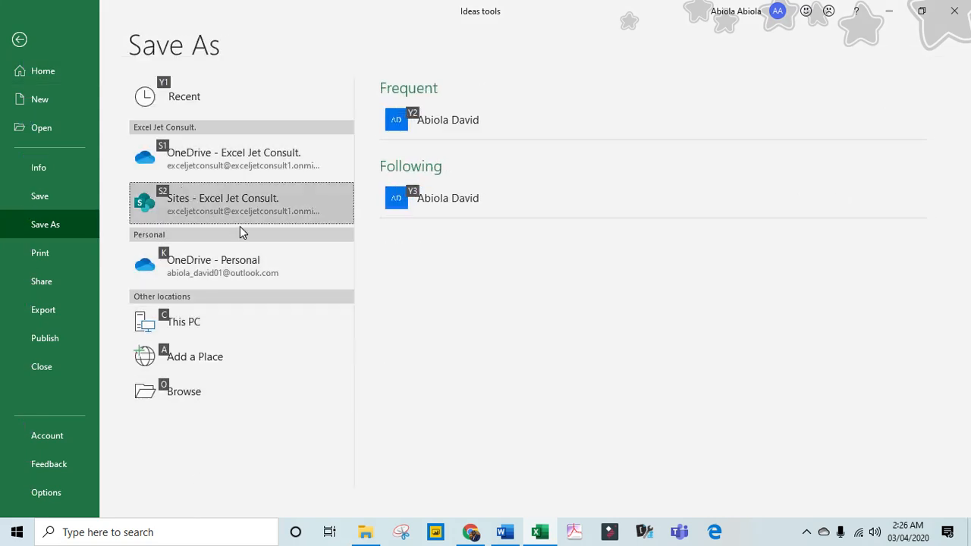
key("y")
key("2")
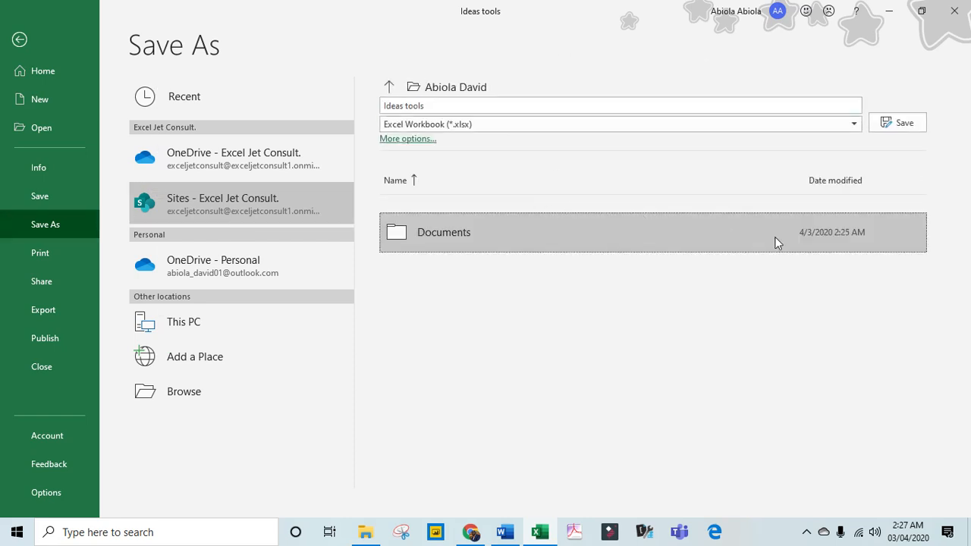
left_click(483, 231)
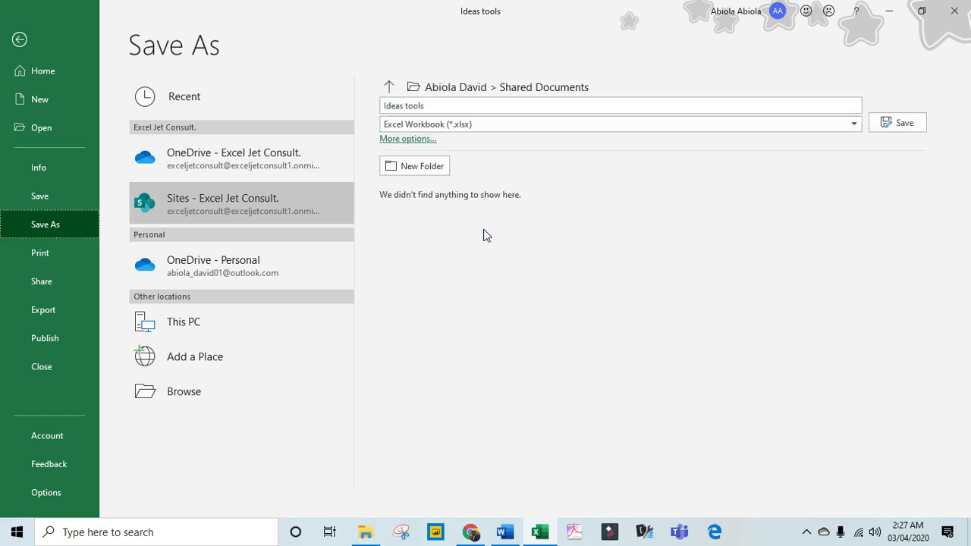
left_click(889, 123)
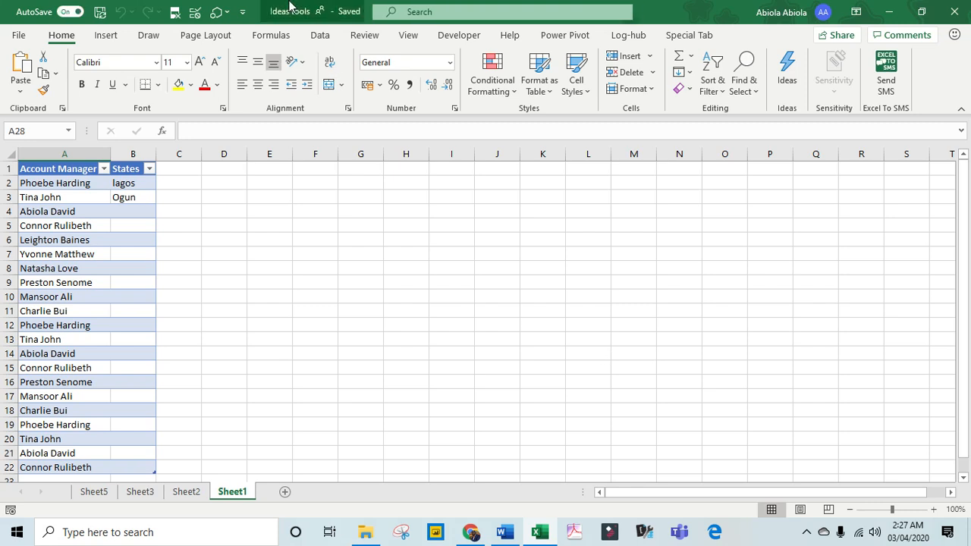
Check the workbook's AutoSave setting and inspect the Ideas tools.xlsx entry in the SharePoint Documents library in Chrome.
mouse_move(311, 18)
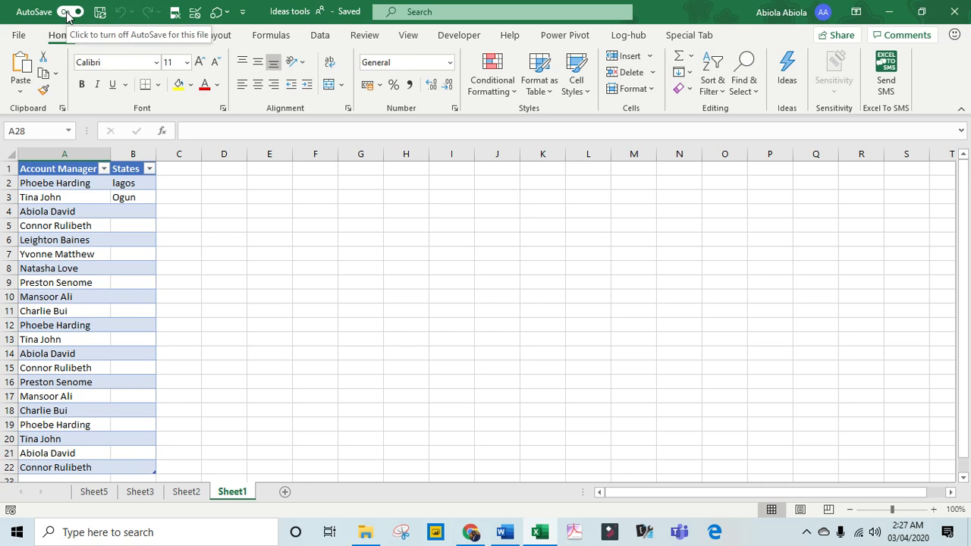
left_click(478, 437)
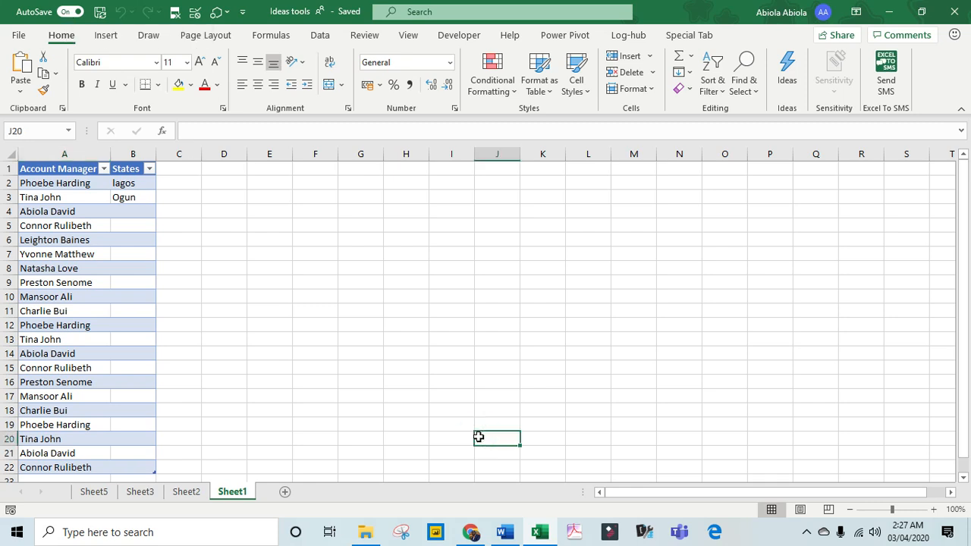
key("alt+Tab")
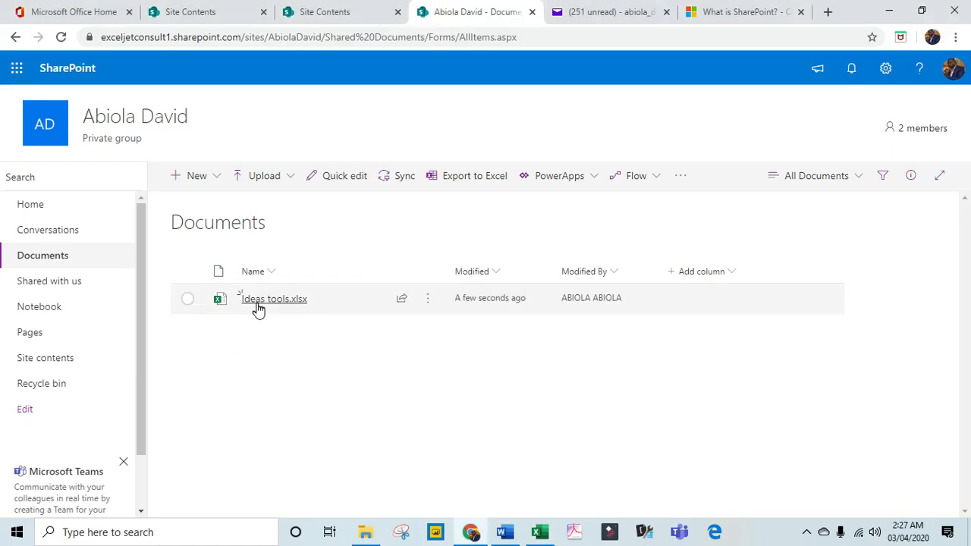
mouse_move(257, 311)
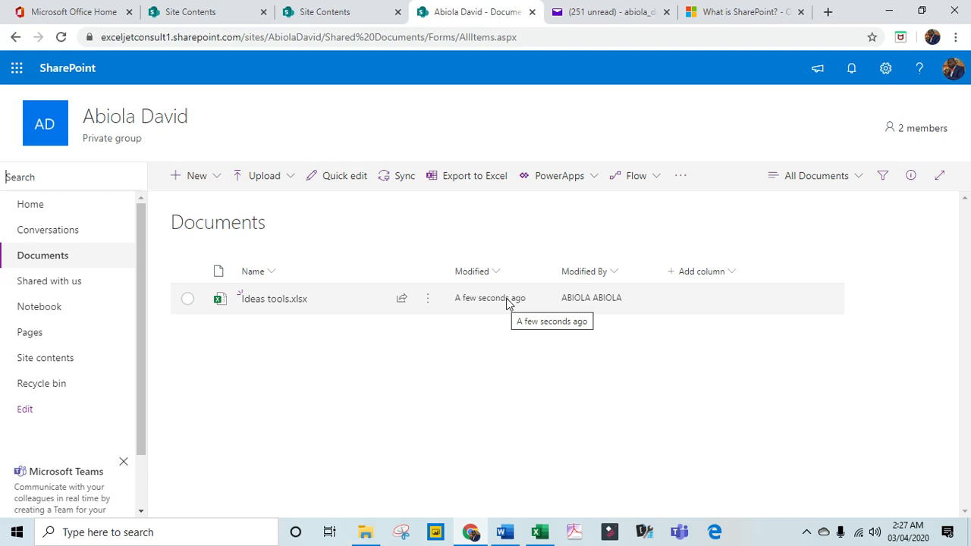
Switch to Excel and start exporting the Data_tbl1 table on Sheet5 to a SharePoint list.
key("alt+Tab")
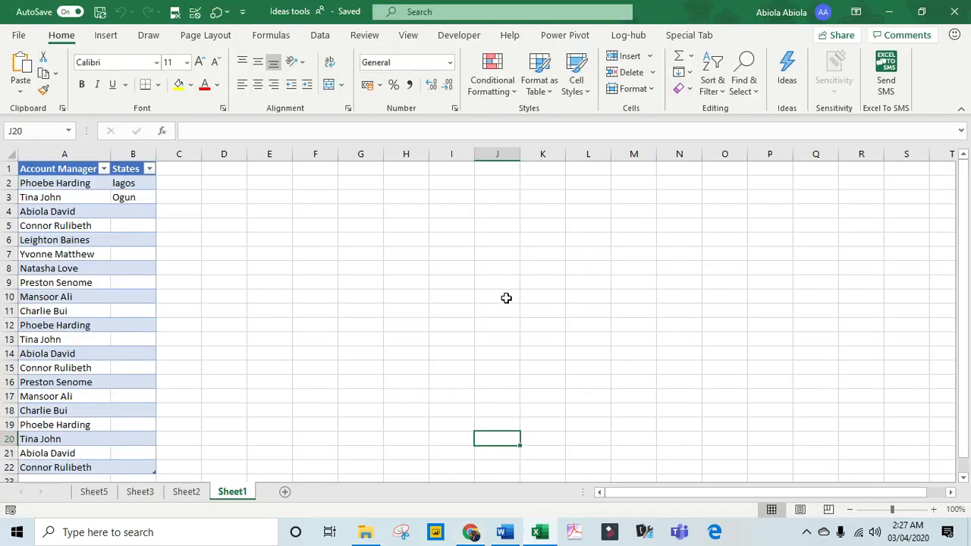
left_click(101, 495)
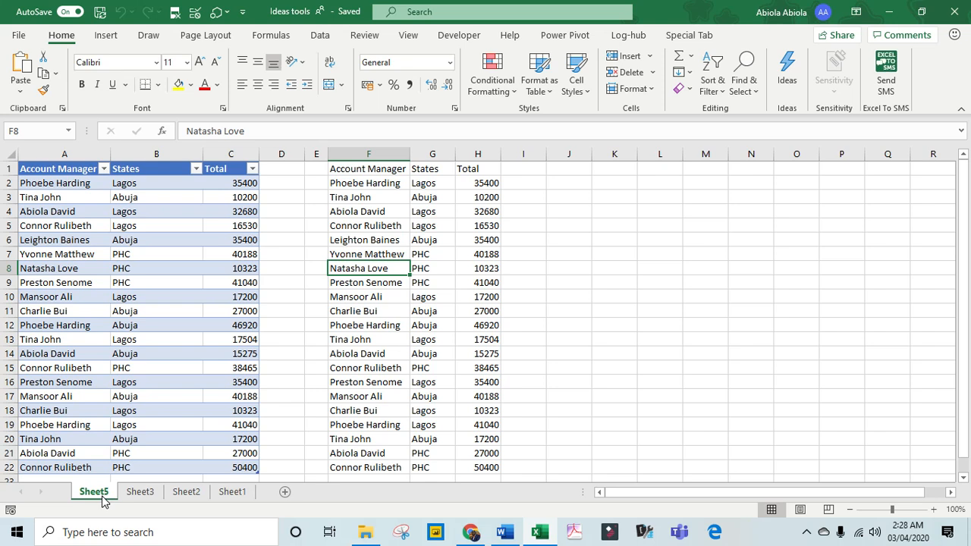
left_click_drag(371, 183, 464, 439)
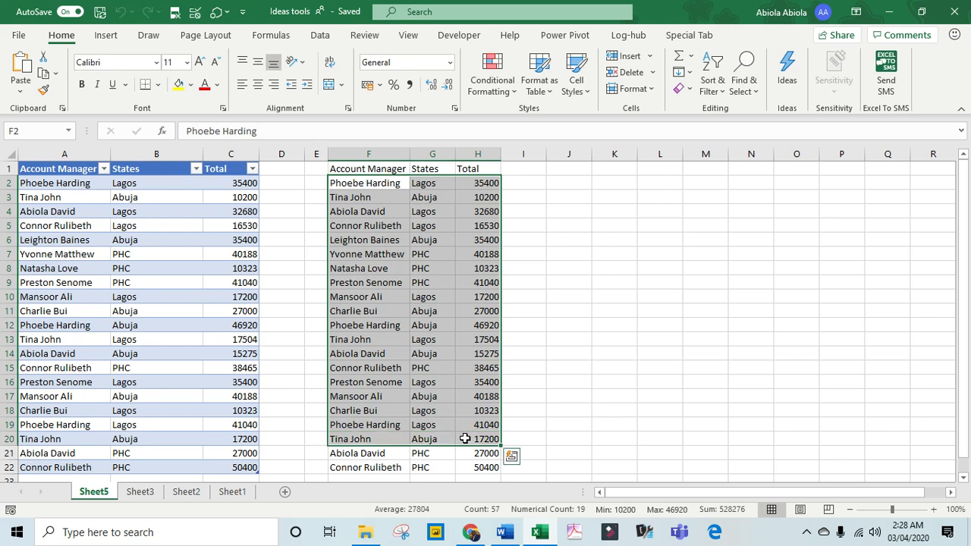
left_click(231, 282)
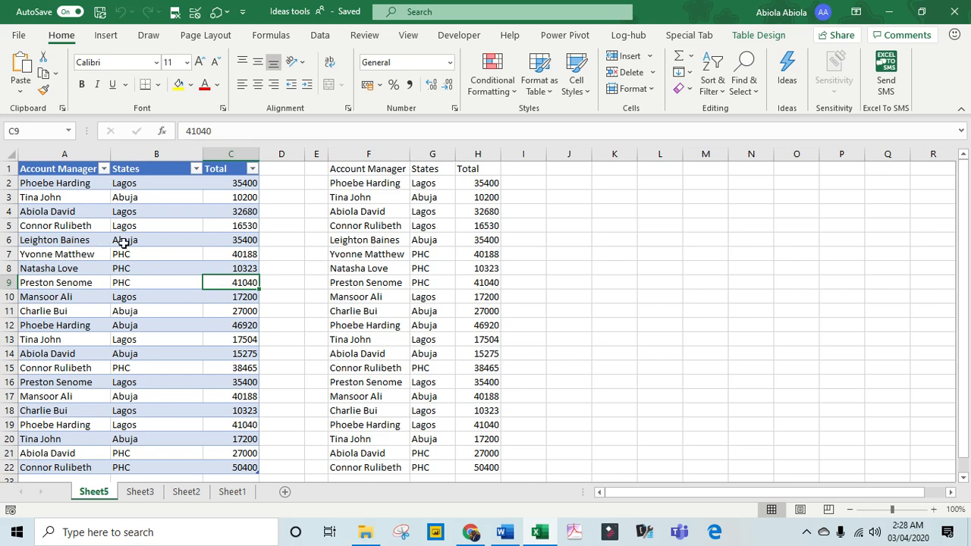
left_click(757, 37)
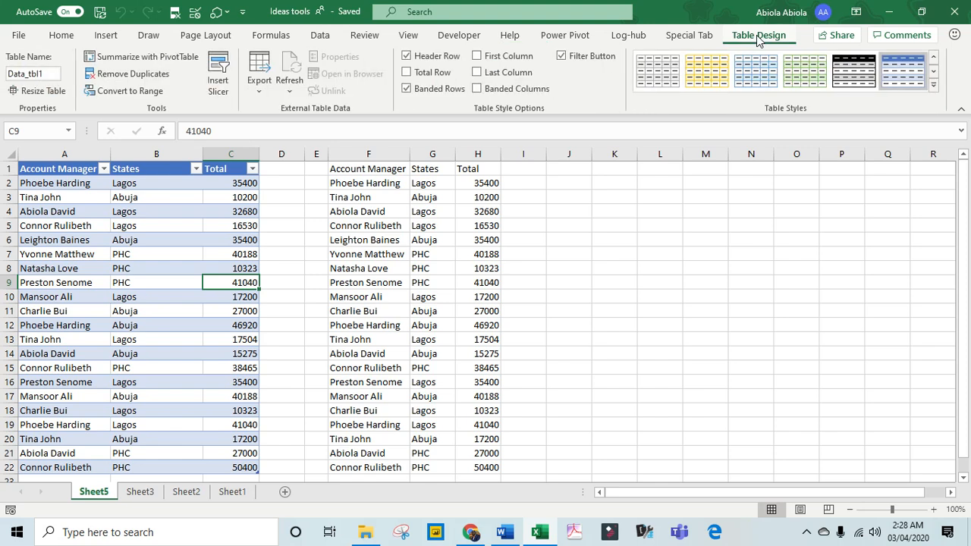
left_click(255, 82)
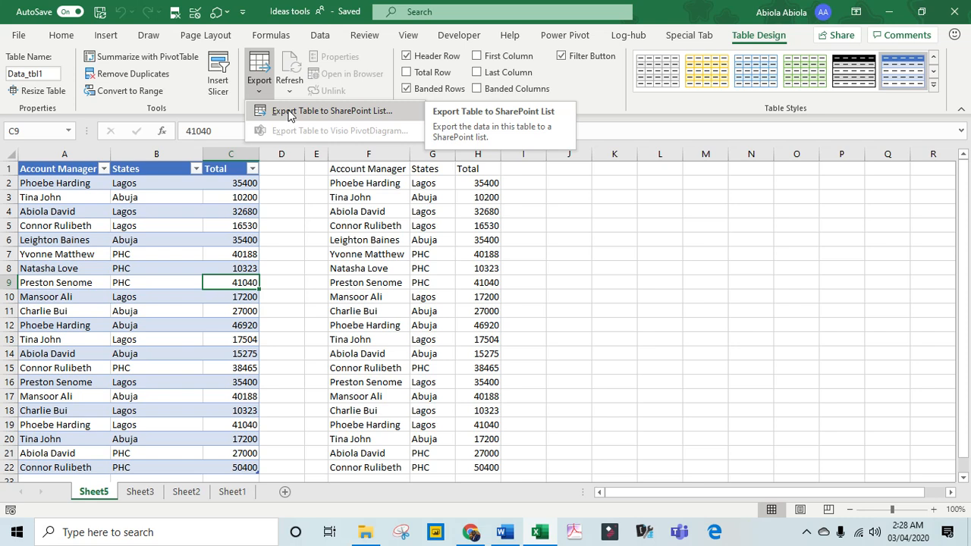
left_click(288, 113)
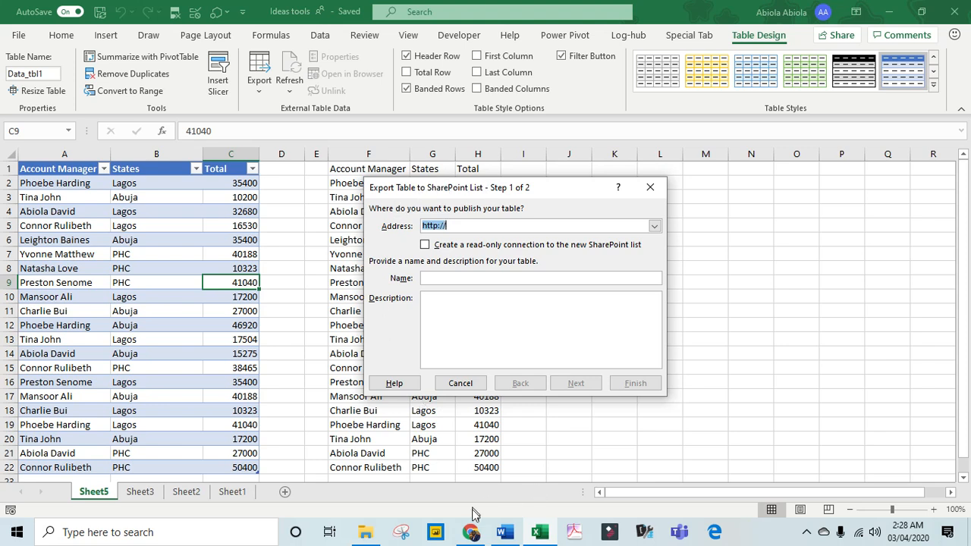
Copy the SharePoint site URL from the Word document into the export's Address in Excel.
left_click(502, 534)
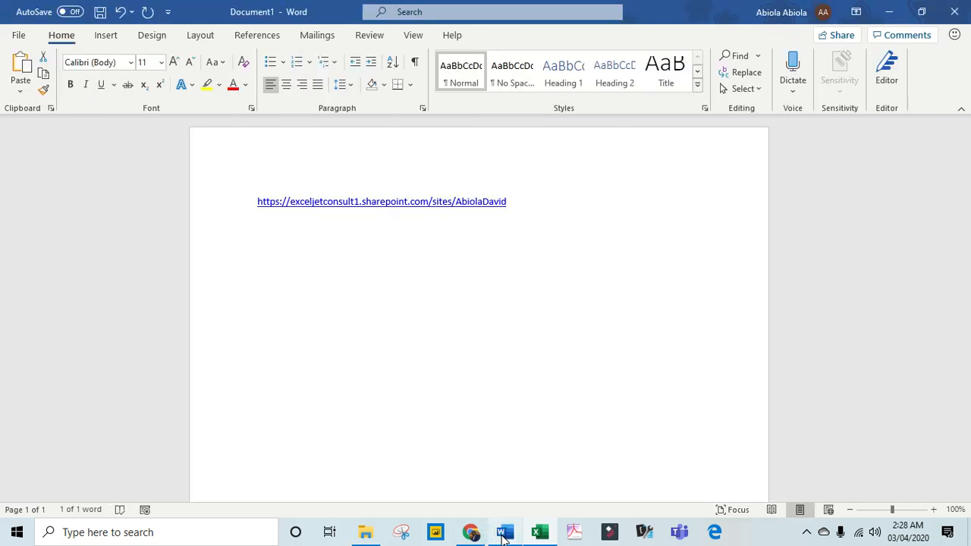
triple_click(527, 202)
key("ctrl+c")
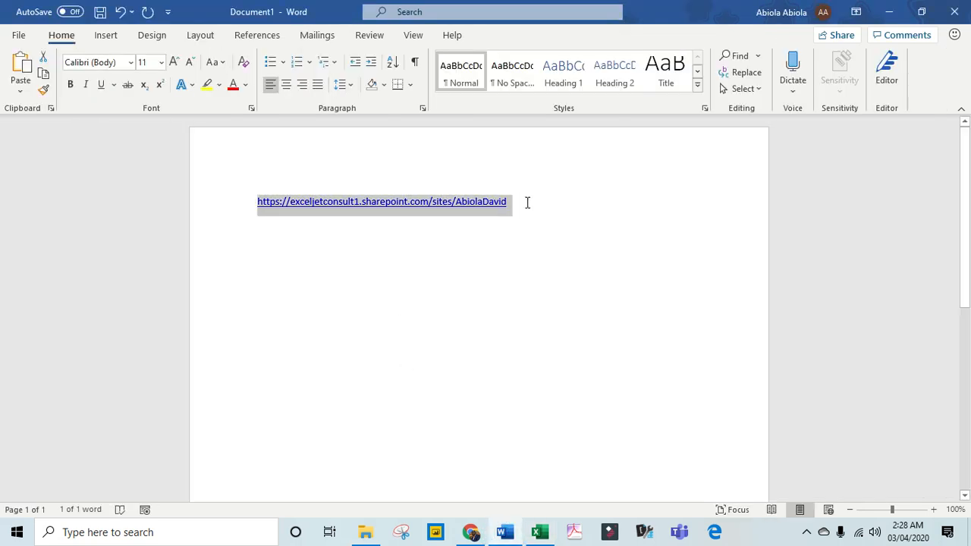
key("alt+Tab")
key("ctrl+v")
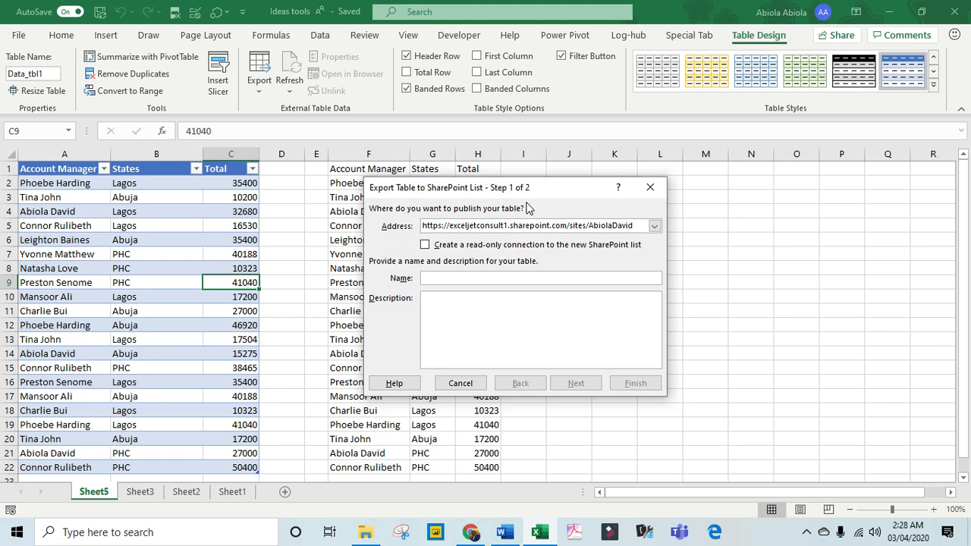
Name the exported list Sample_Data and publish the table with the proposed column data types.
left_click(477, 277)
type("Sa")
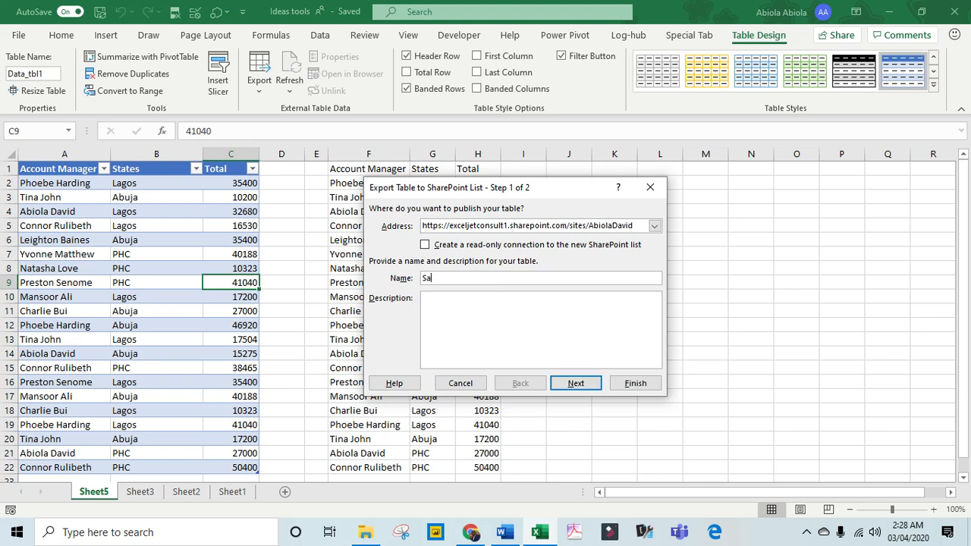
type("mple_Data")
left_click(584, 385)
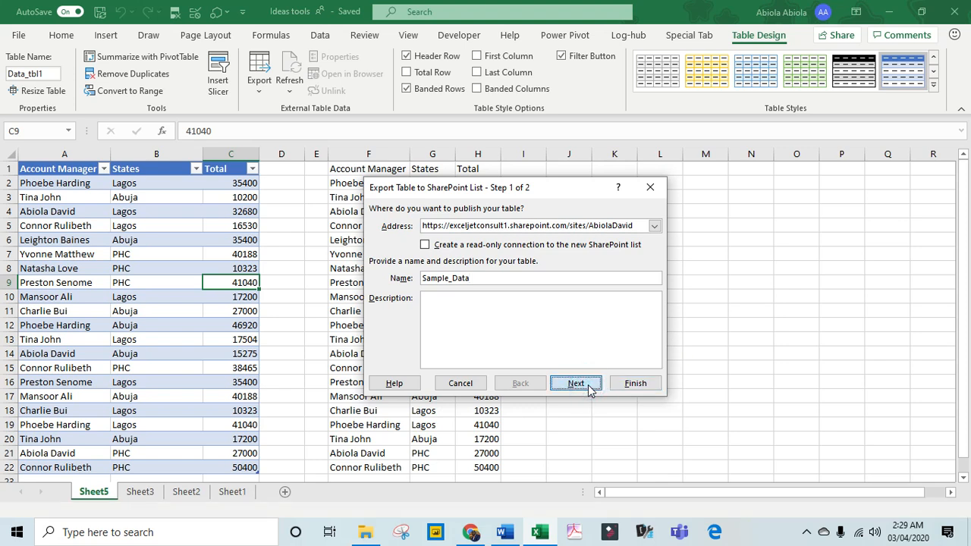
left_click(589, 386)
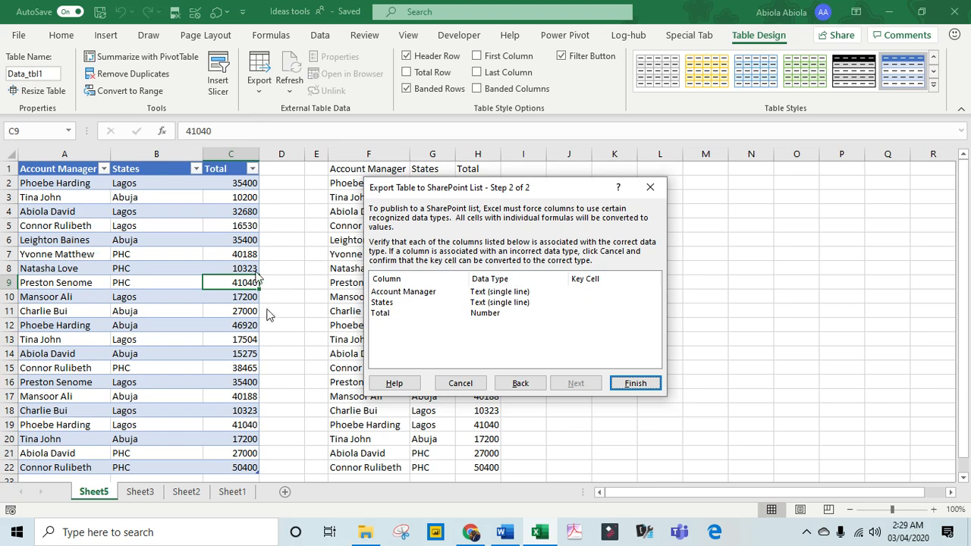
left_click(635, 384)
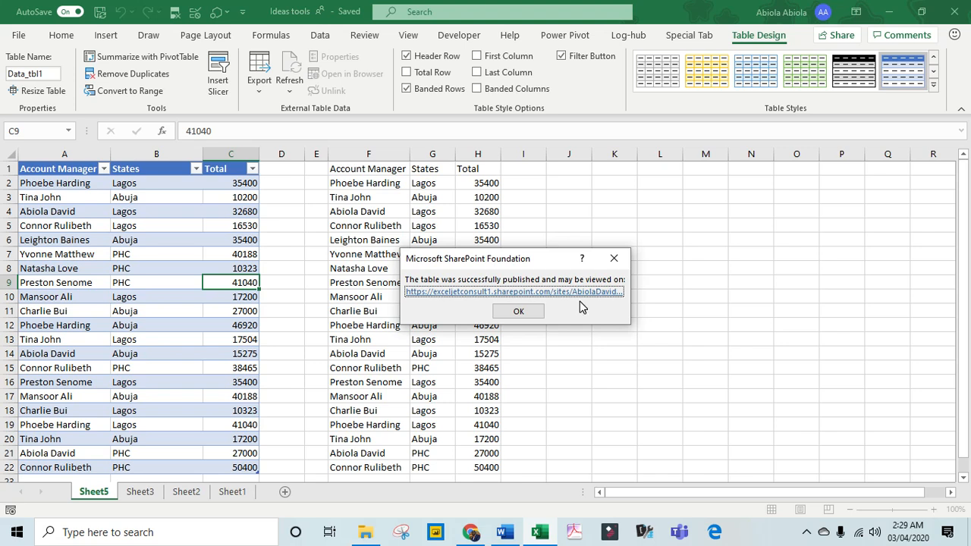
left_click(526, 318)
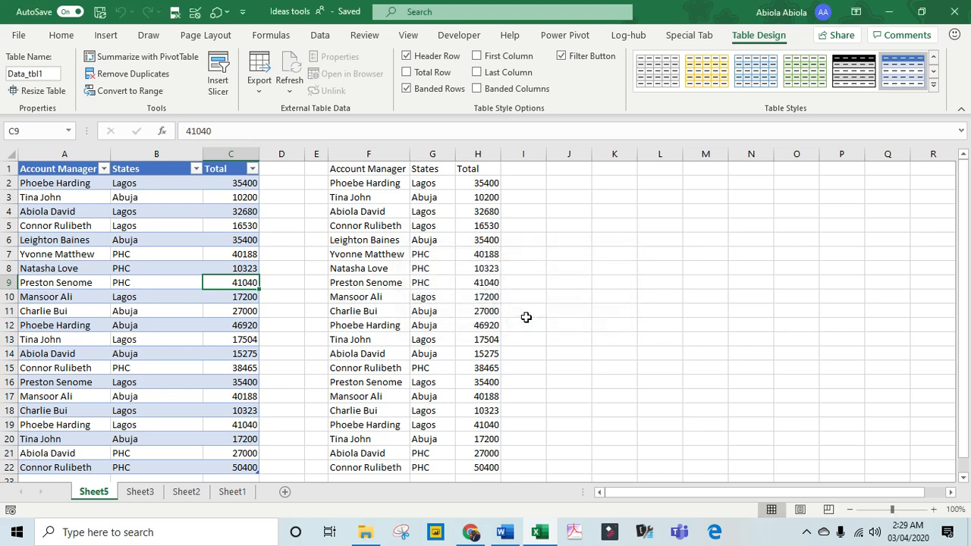
Switch to Chrome, view the Sample_Data list from the SharePoint site contents, and close its tab.
key("alt+Tab")
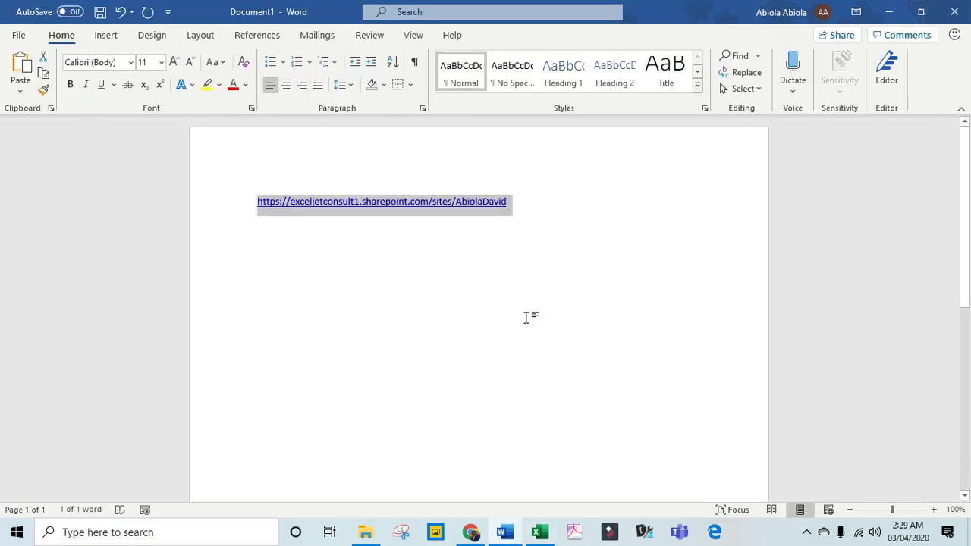
key("alt+Tab")
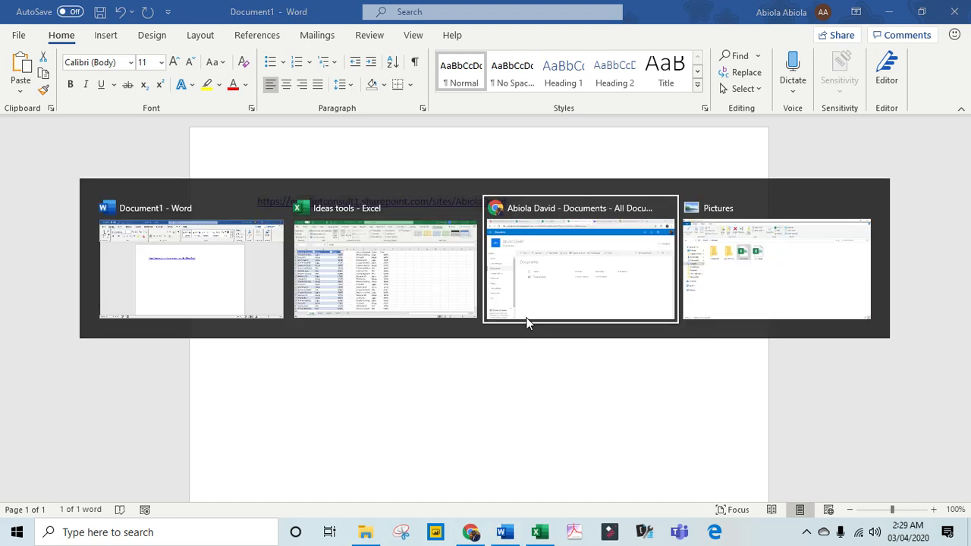
left_click(526, 322)
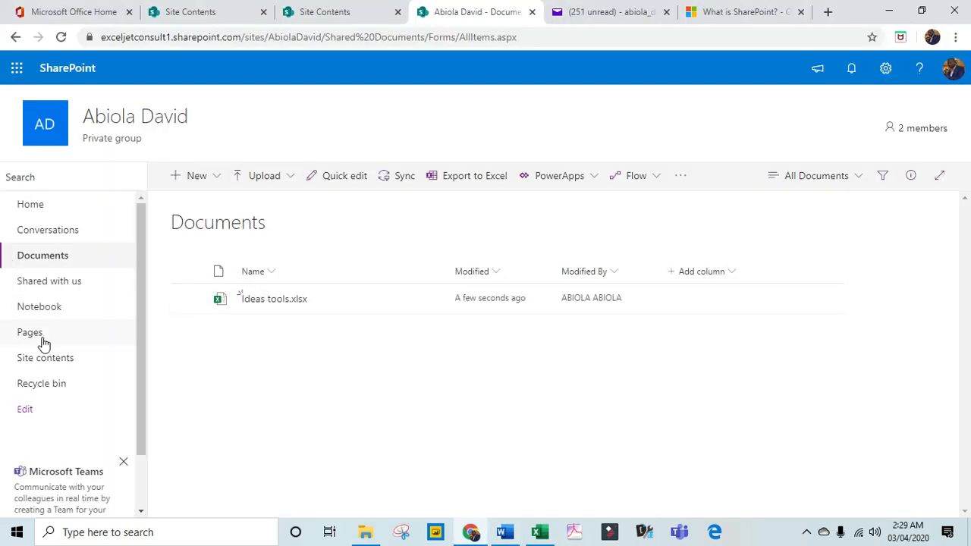
left_click(61, 361)
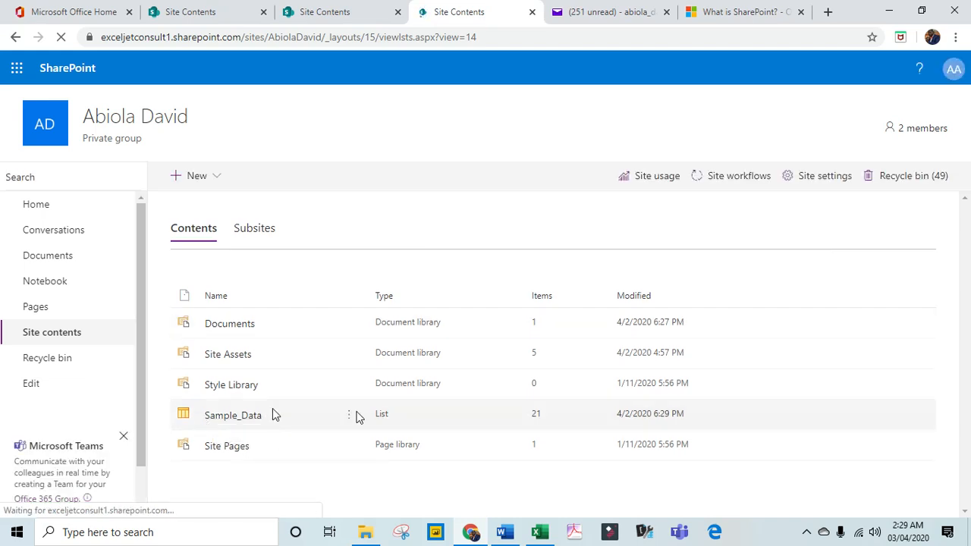
left_click(249, 420)
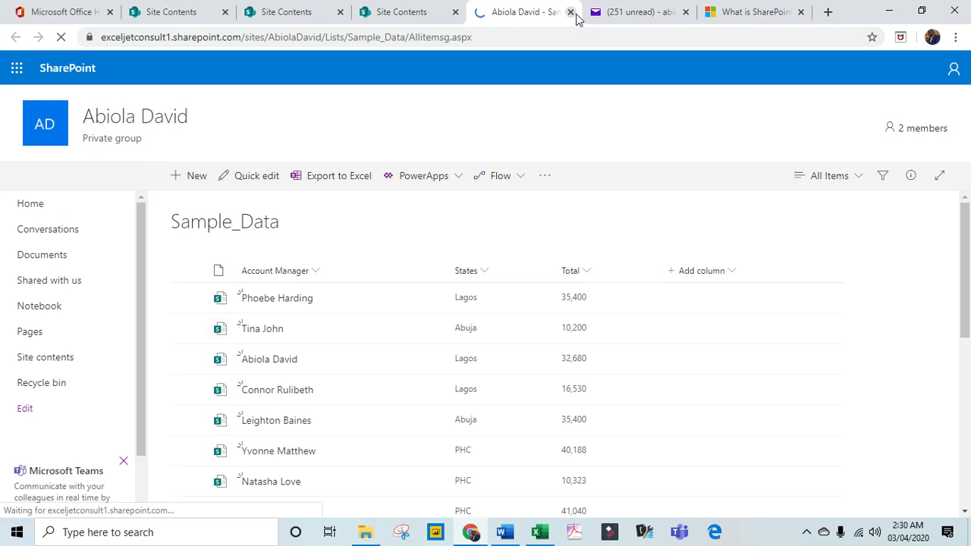
left_click(570, 12)
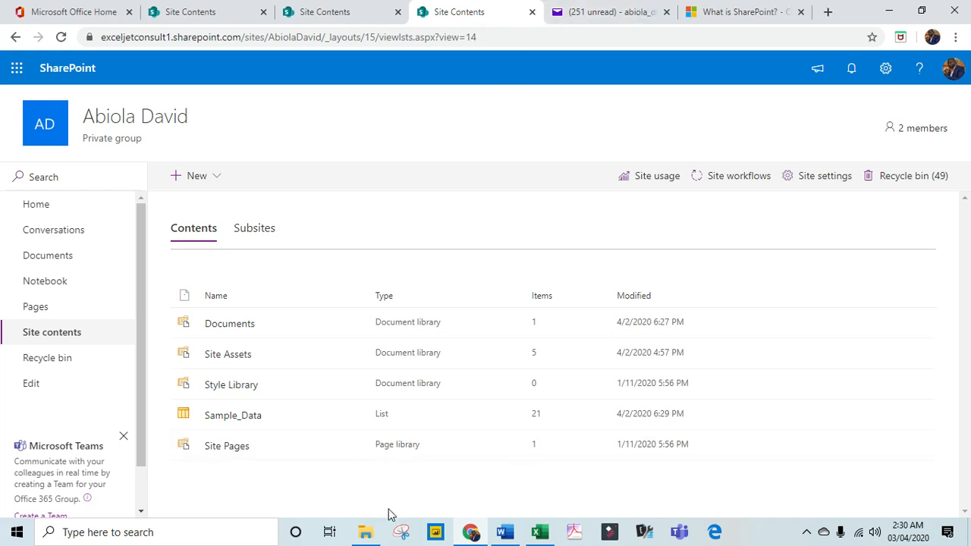
Switch to File Explorer to view the Pictures folder's Excel files, and return to Chrome to open the SharePoint site's Documents library.
left_click(374, 539)
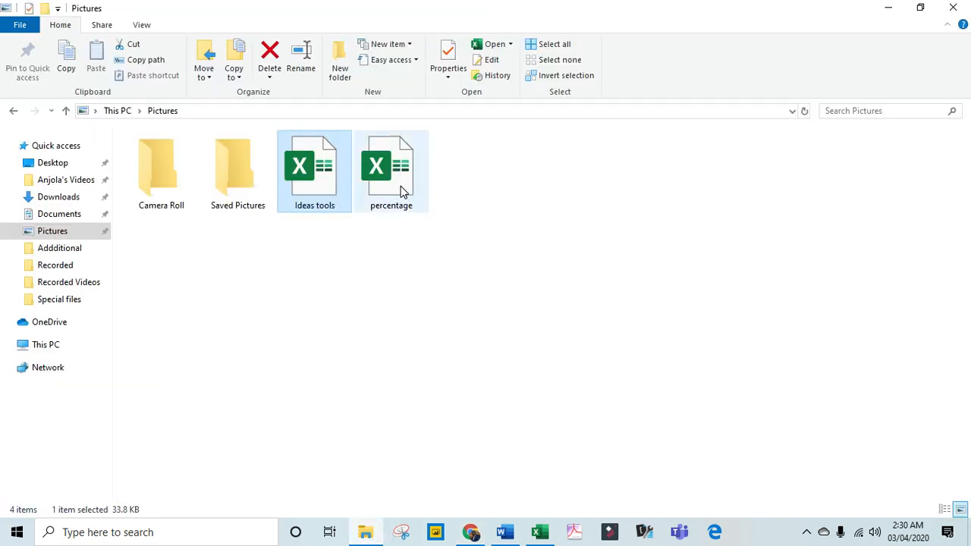
left_click(482, 534)
left_click(44, 255)
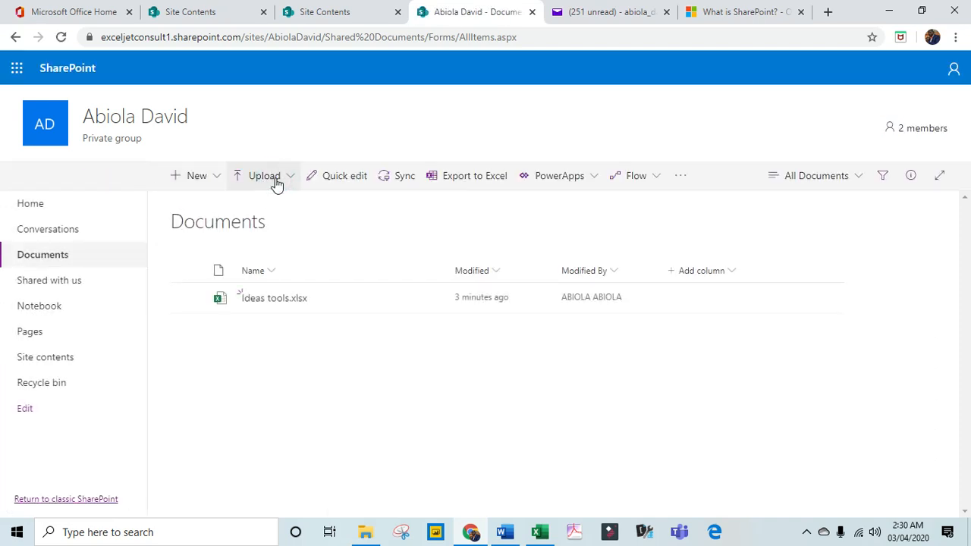
Upload the percentage Excel file from the local Pictures folder to the Documents library.
left_click(276, 185)
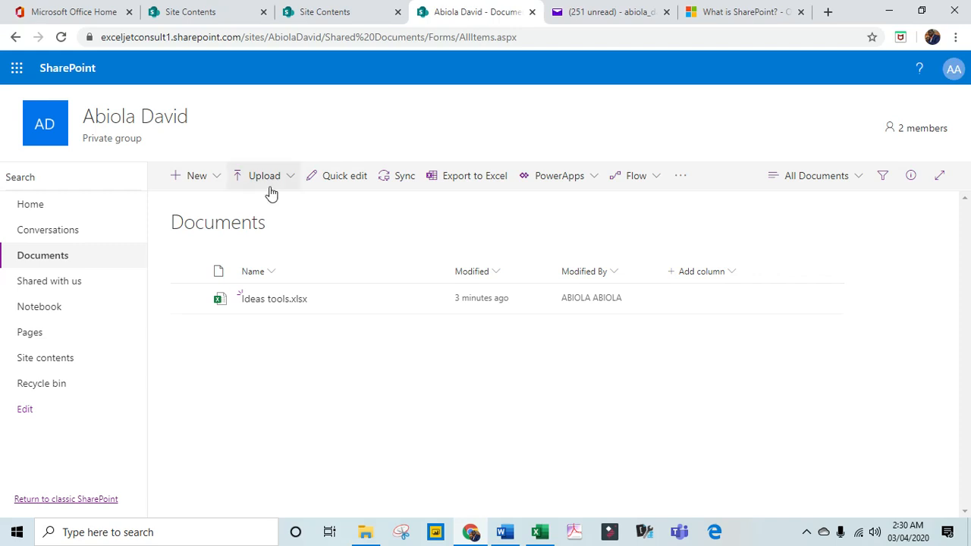
left_click(267, 187)
left_click(259, 206)
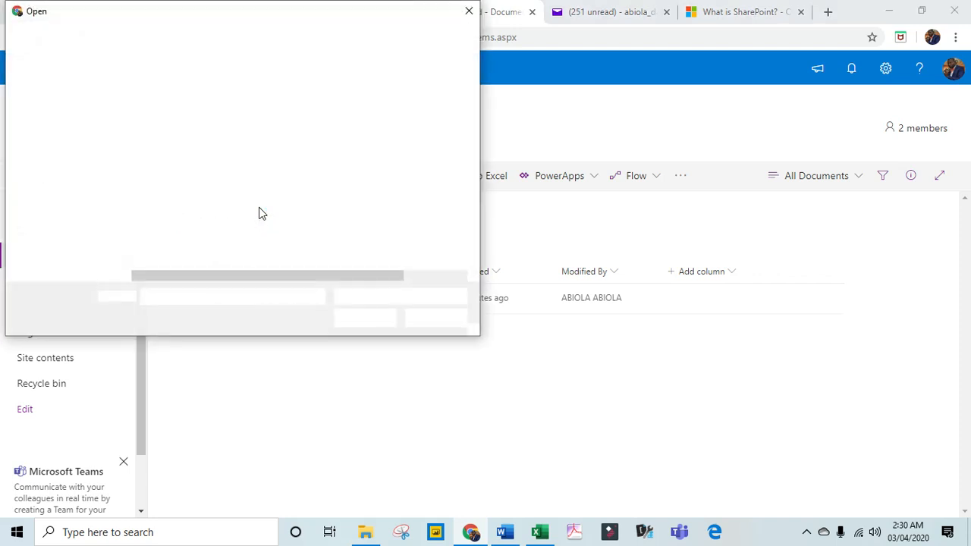
left_click(59, 146)
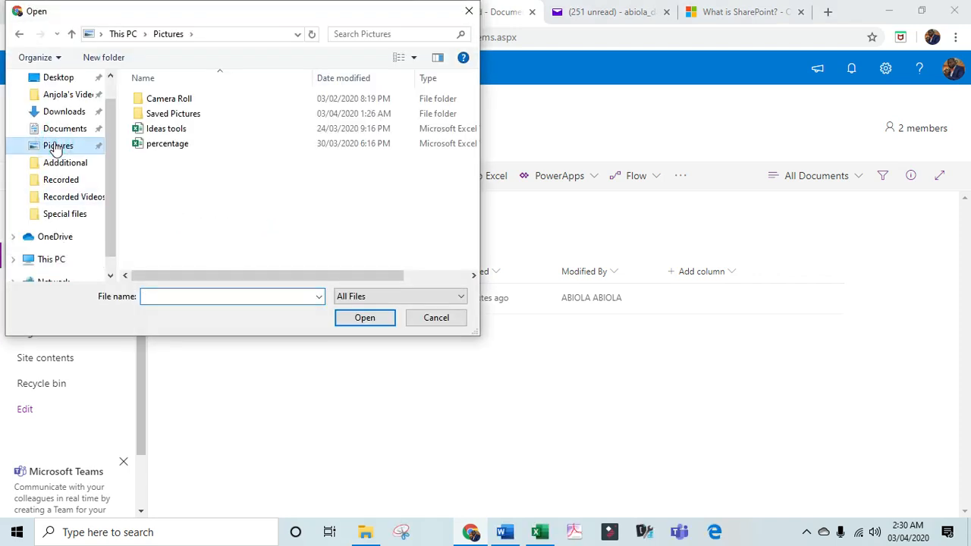
double_click(186, 146)
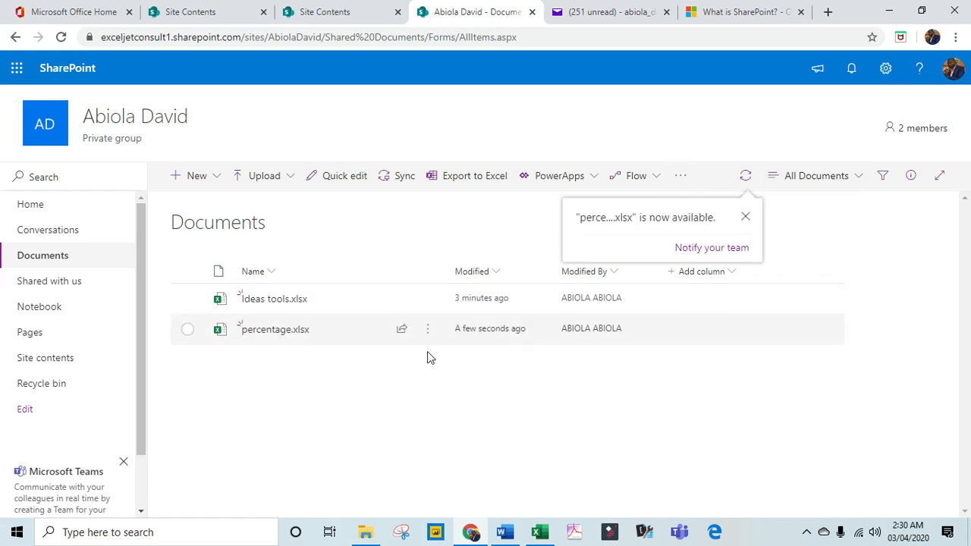
mouse_move(240, 329)
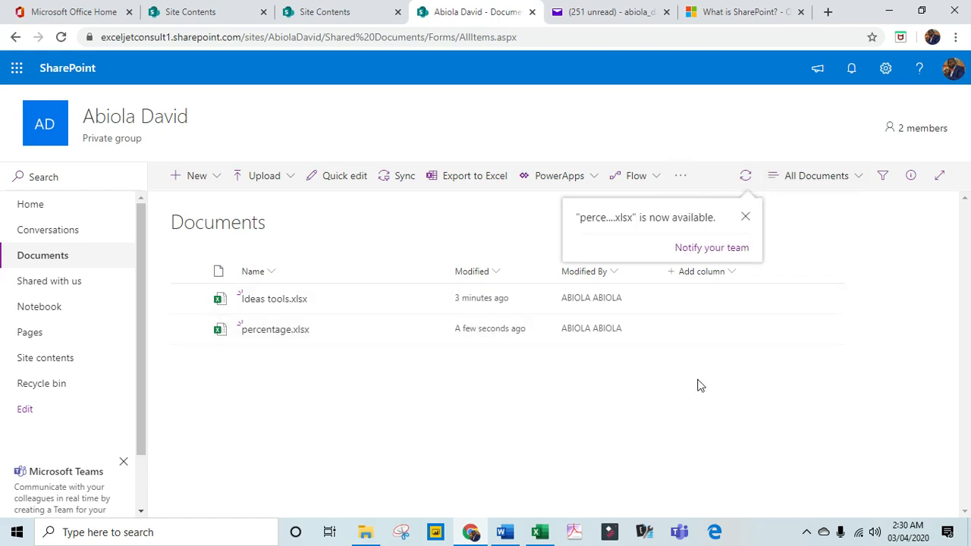